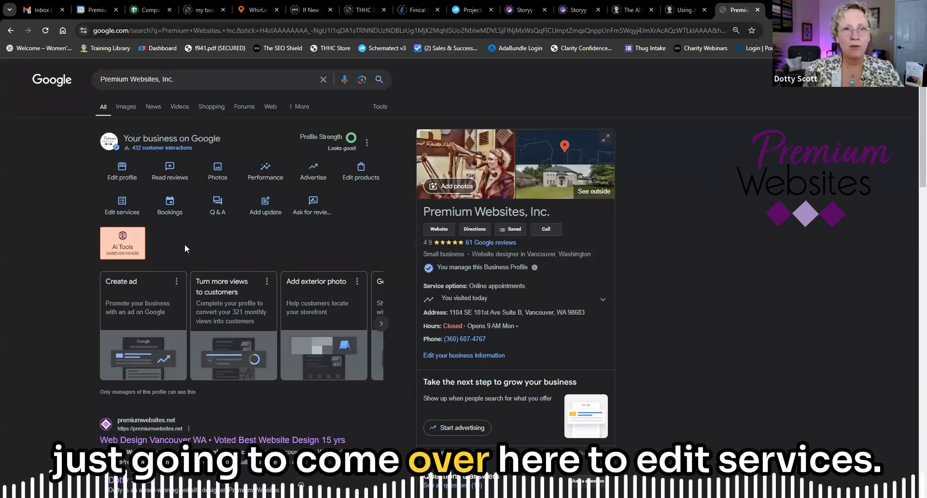
Step: Open the business profile's services and review the current entries under Website designer for ones the business does not offer
left_click(121, 207)
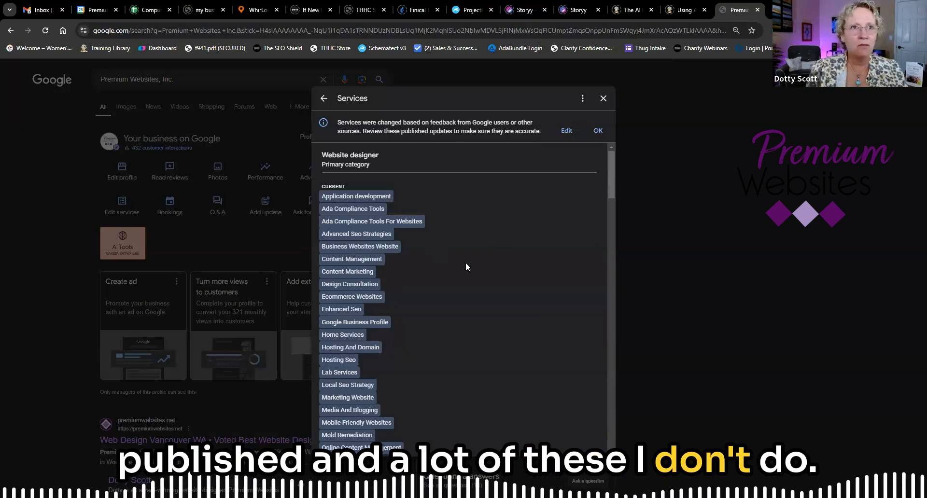
scroll(466, 262, "down", 2)
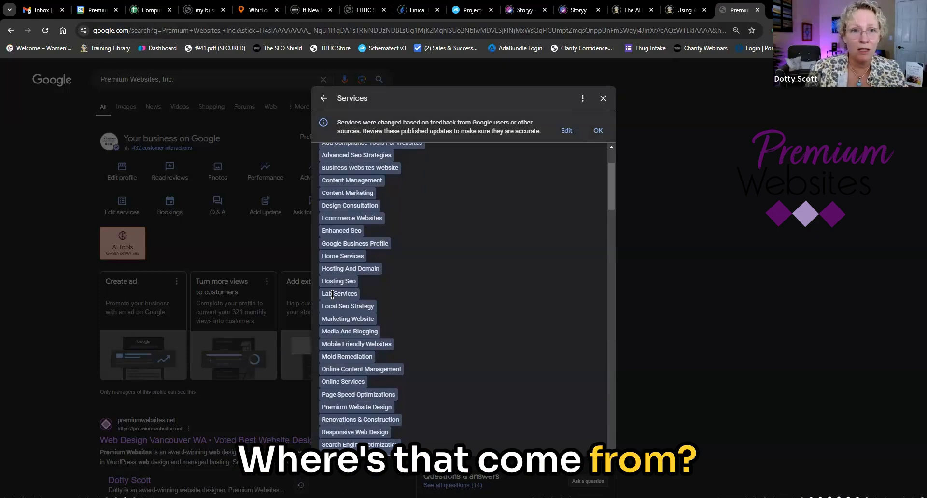
scroll(402, 294, "down", 2)
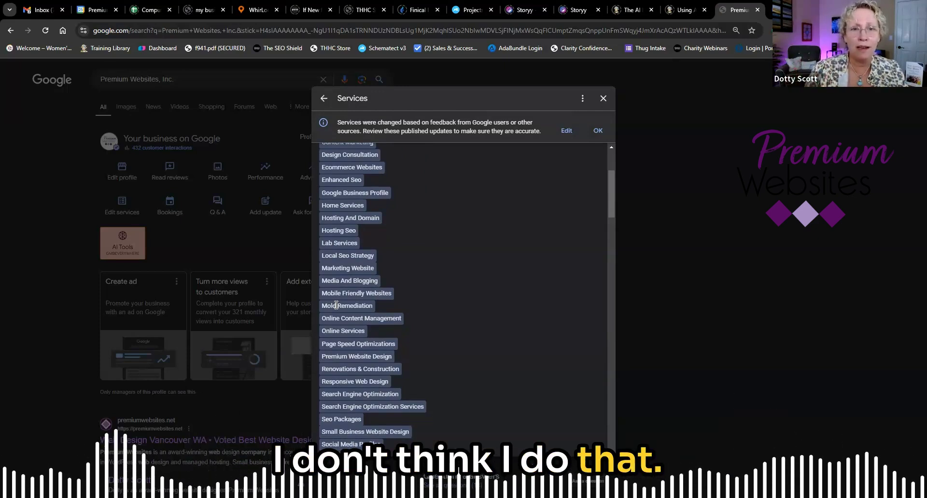
scroll(375, 299, "down", 6)
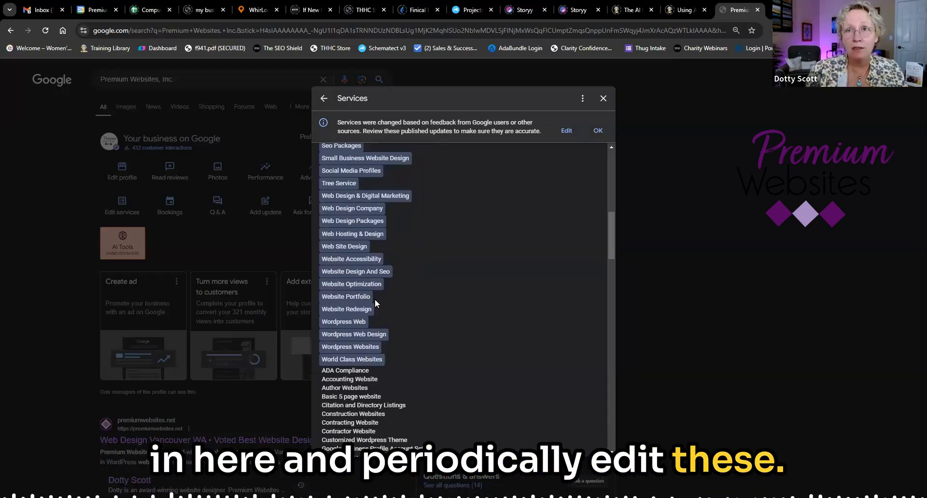
scroll(474, 265, "up", 15)
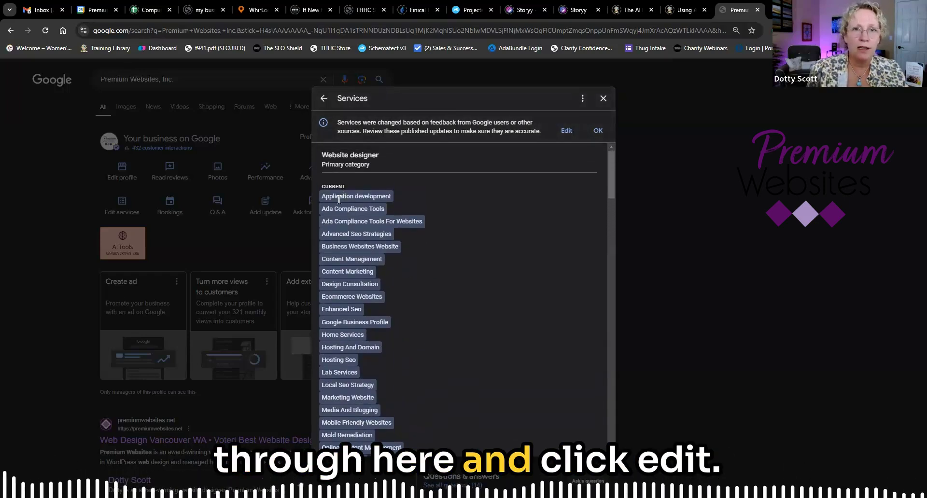
Step: Start editing the published service updates and deselect Roofing Service under the Website designer category
left_click(568, 131)
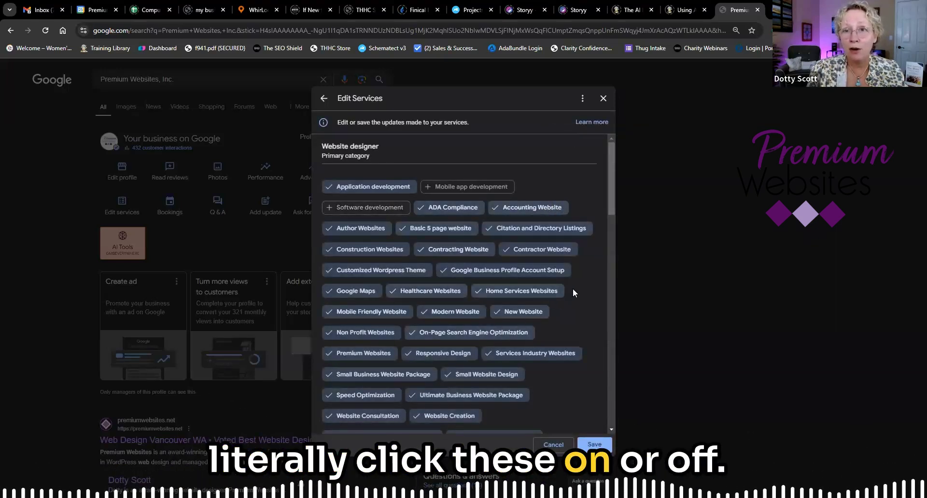
scroll(570, 289, "down", 1)
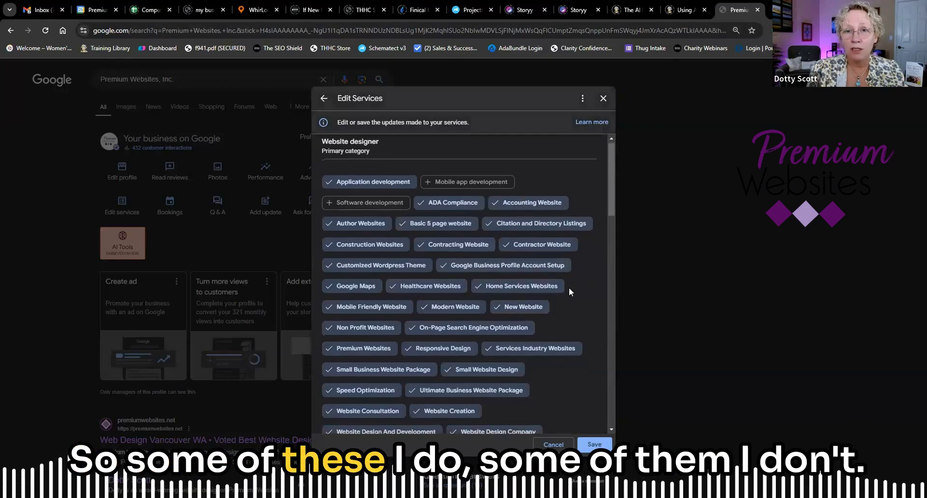
scroll(568, 288, "down", 2)
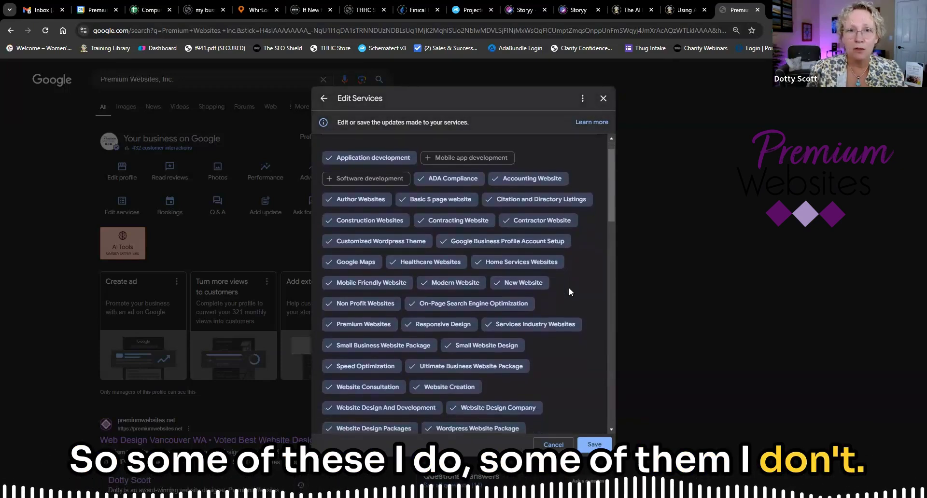
scroll(569, 288, "down", 2)
scroll(569, 288, "up", 1)
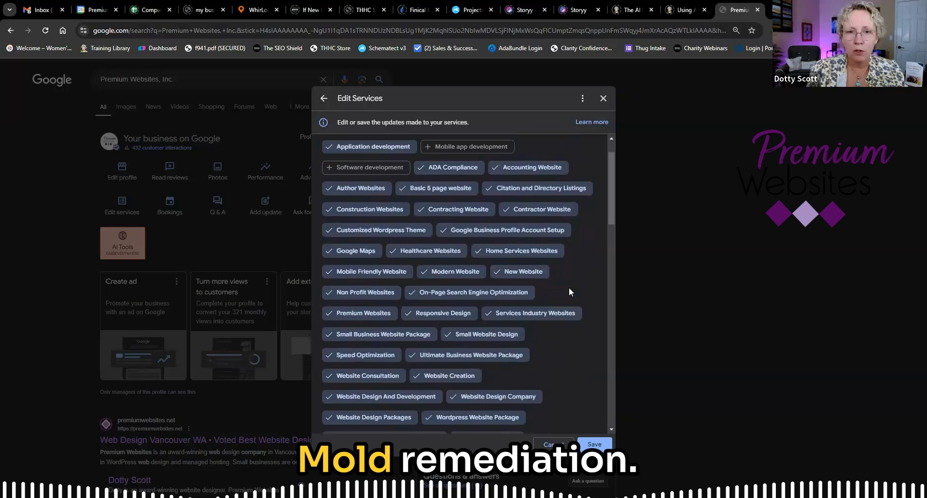
scroll(569, 288, "down", 4)
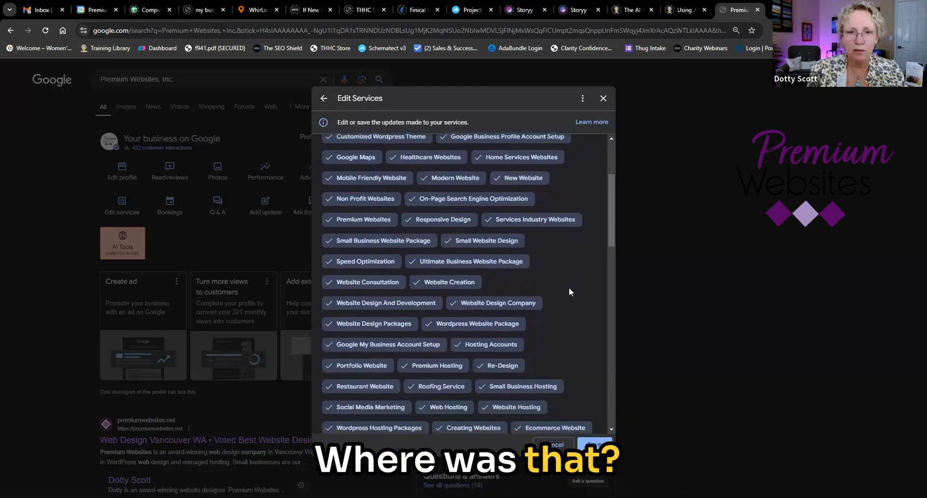
scroll(569, 292, "down", 2)
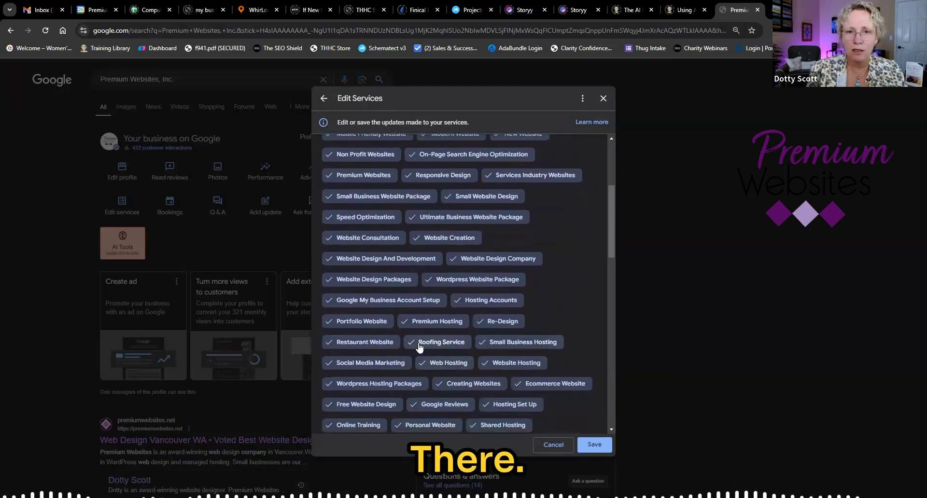
left_click(419, 346)
Step: Deselect Ecommerce Website, Home Services and Lab Services in the Website designer services
scroll(581, 309, "down", 3)
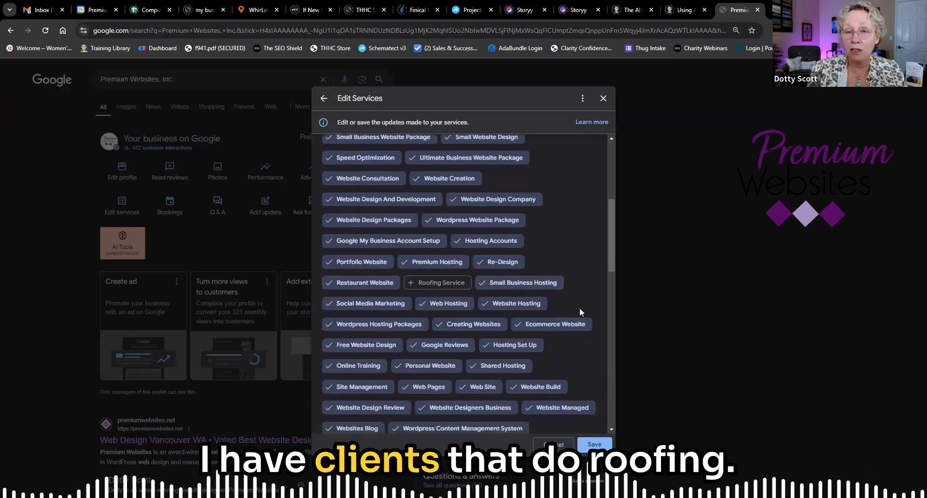
scroll(507, 334, "down", 5)
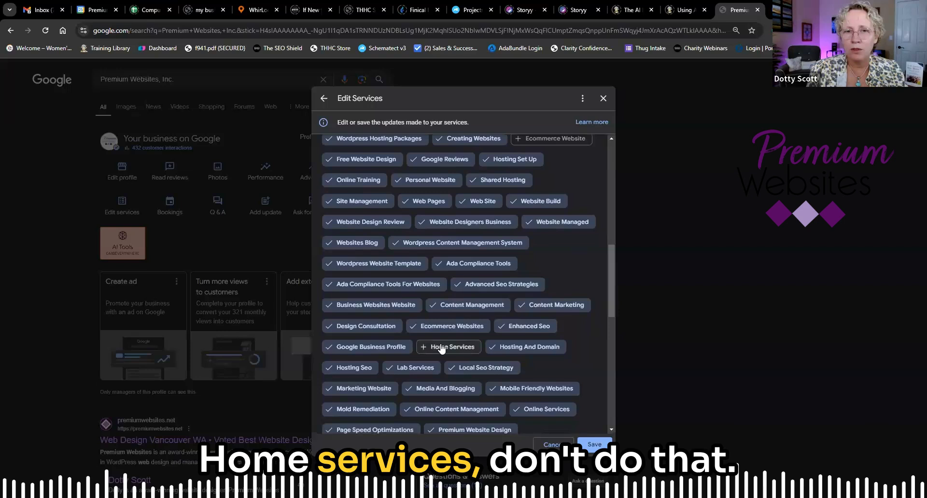
left_click(447, 347)
scroll(425, 338, "down", 2)
left_click(424, 329)
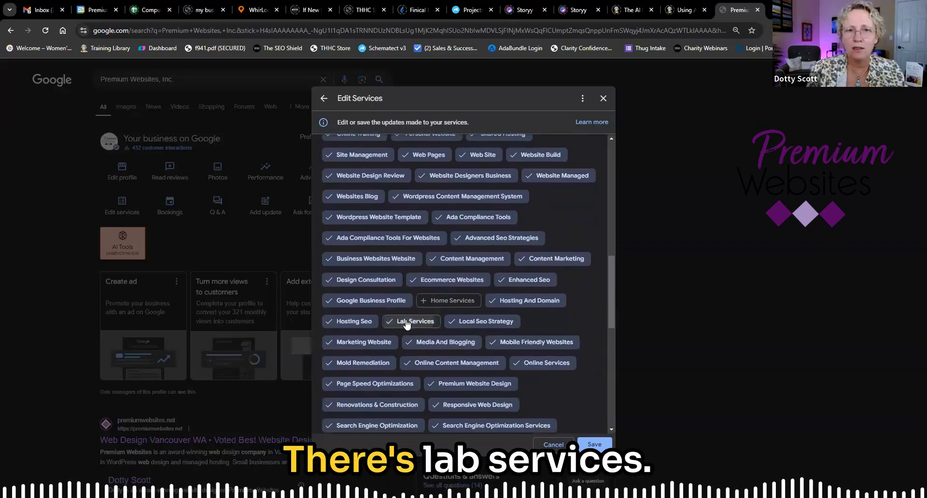
Step: Deselect Tree Service in the Website designer services and save the edited service selection
scroll(561, 314, "down", 3)
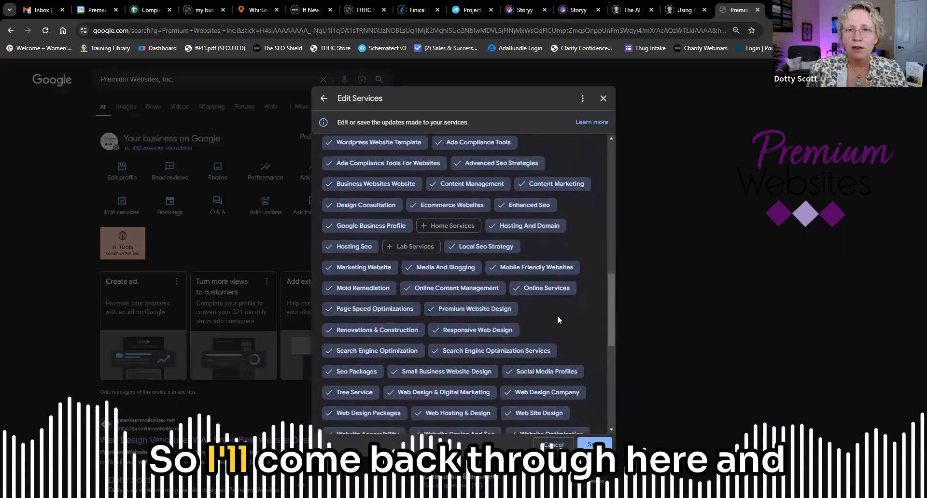
scroll(557, 318, "down", 2)
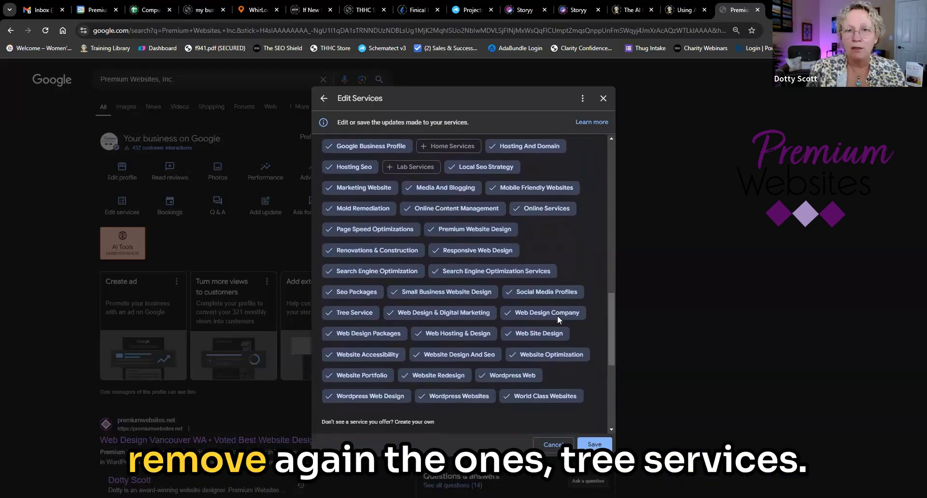
scroll(338, 303, "down", 1)
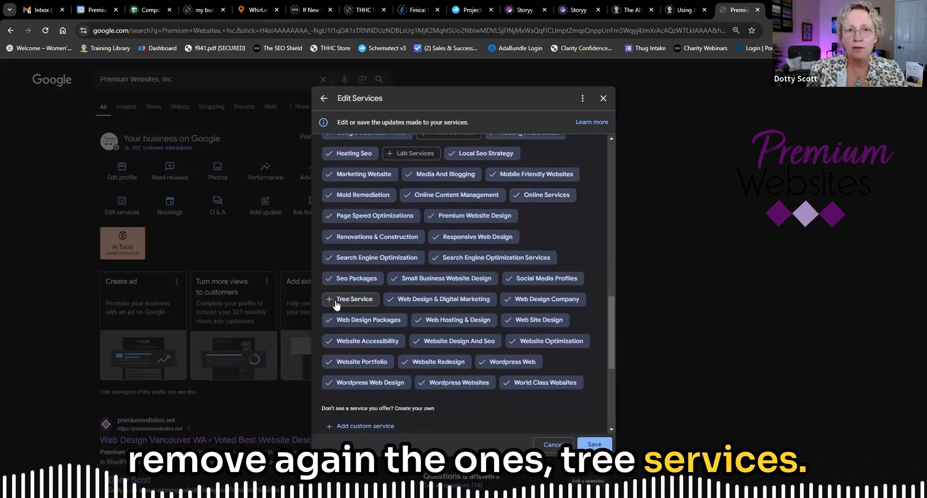
left_click(343, 300)
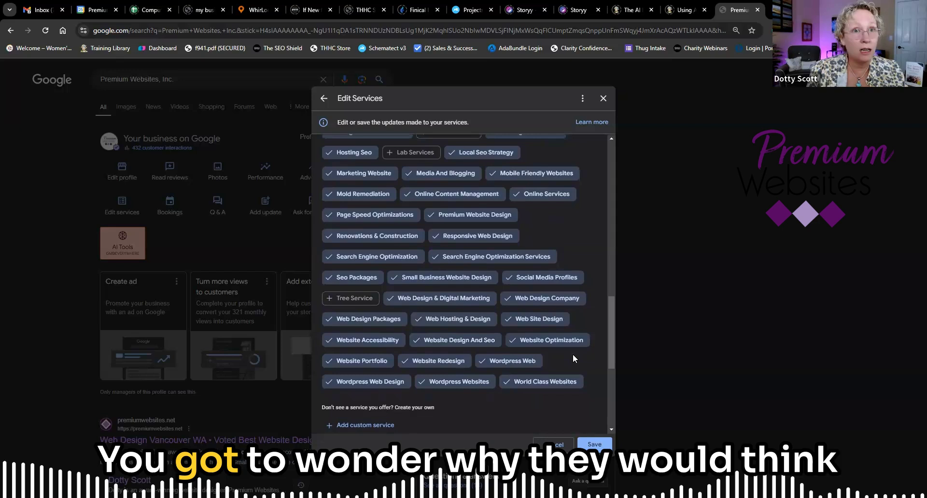
scroll(570, 355, "down", 1)
scroll(570, 355, "down", 1)
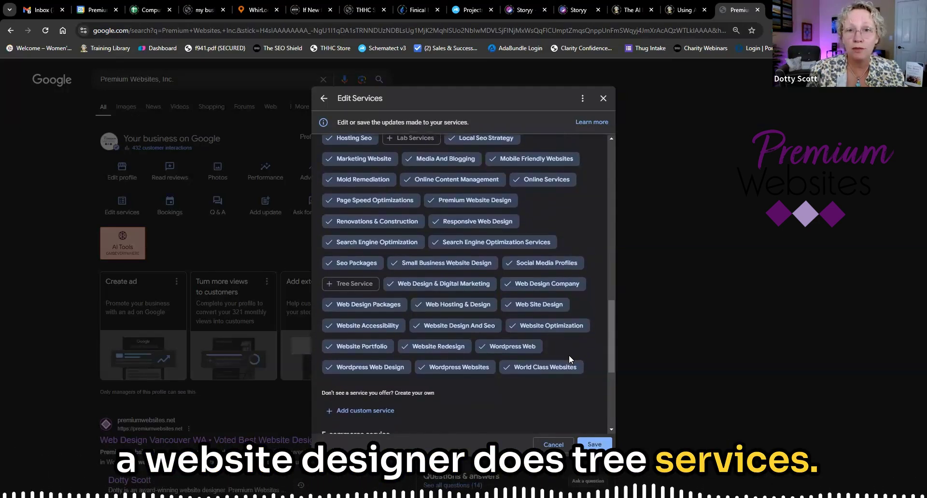
left_click(603, 445)
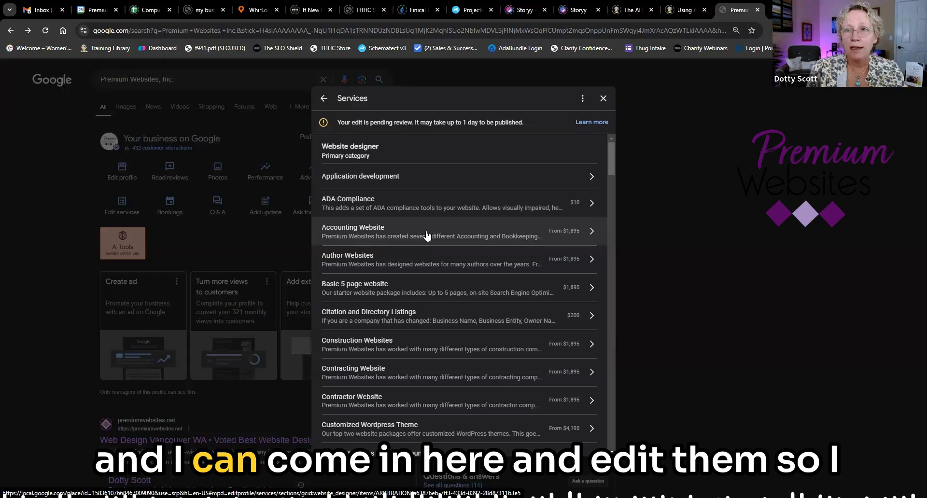
Step: Set the Accounting Website service's price to 2495 USD and save the service details
left_click(466, 236)
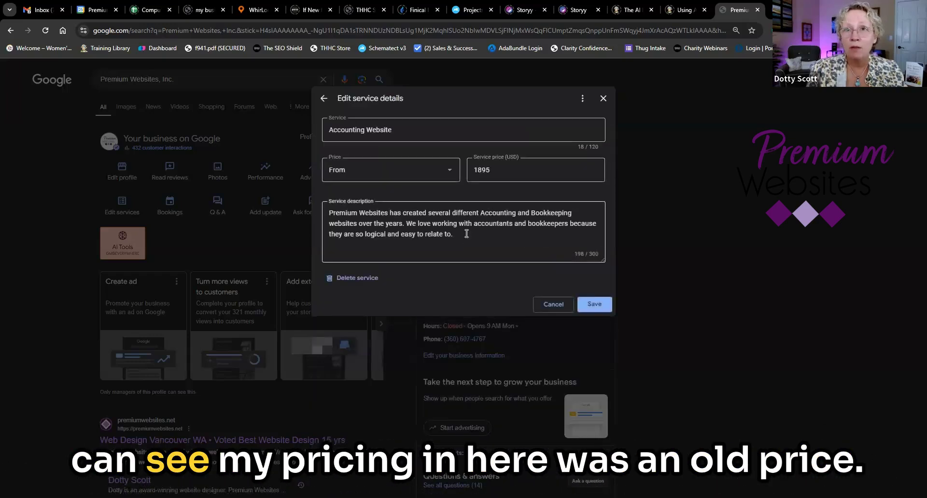
left_click(492, 170)
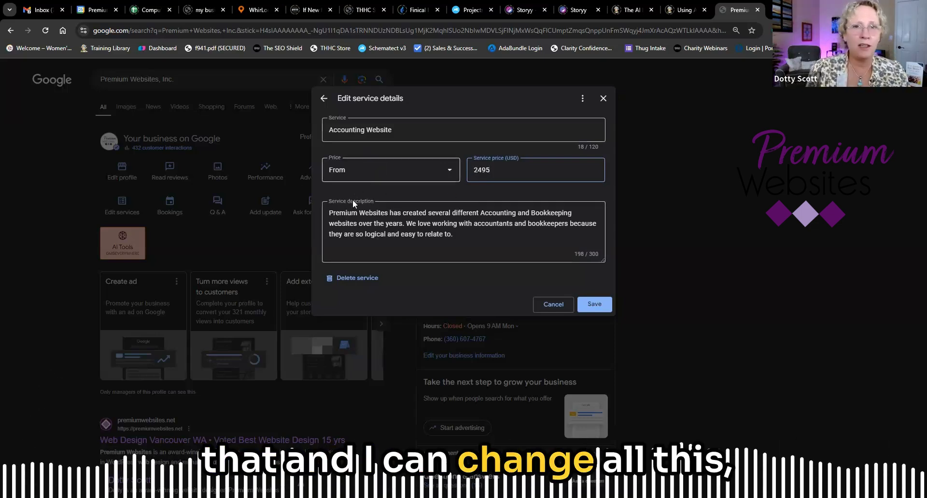
left_click(589, 306)
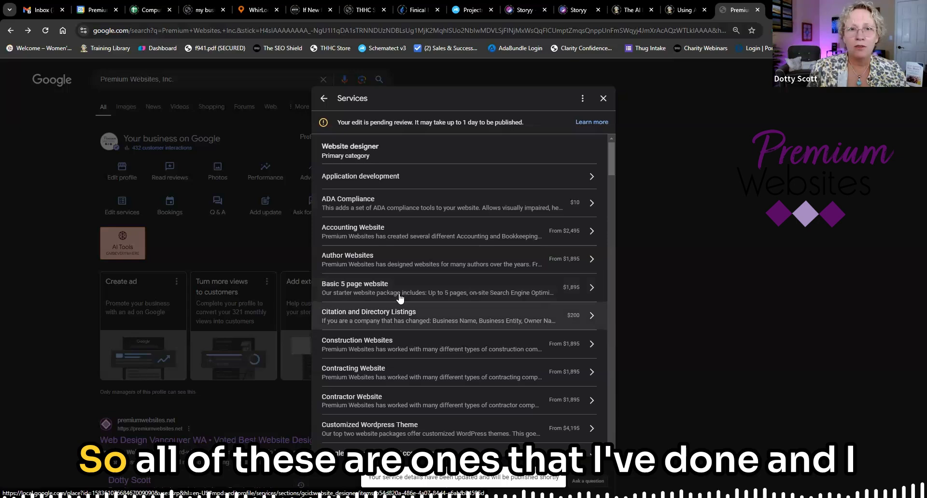
Step: Examine the Website designer service list for prices that need updating and for services without a price or description
scroll(387, 292, "down", 2)
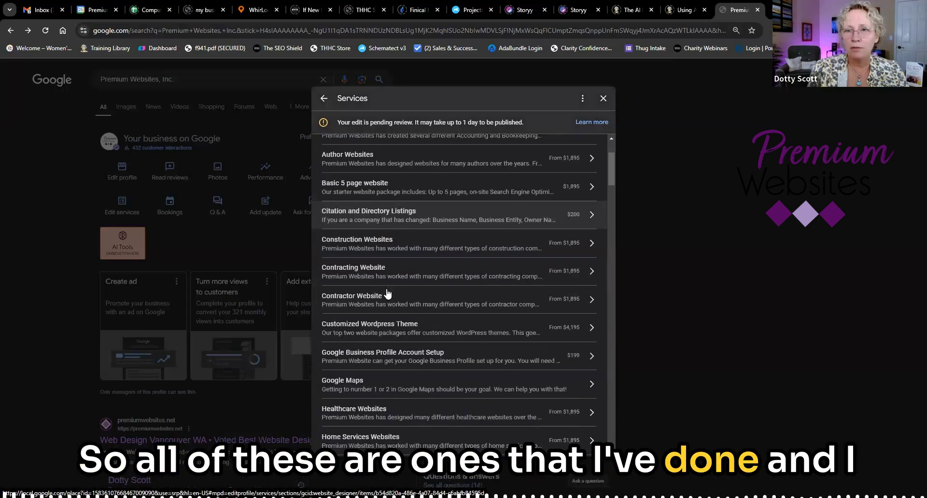
scroll(387, 292, "down", 8)
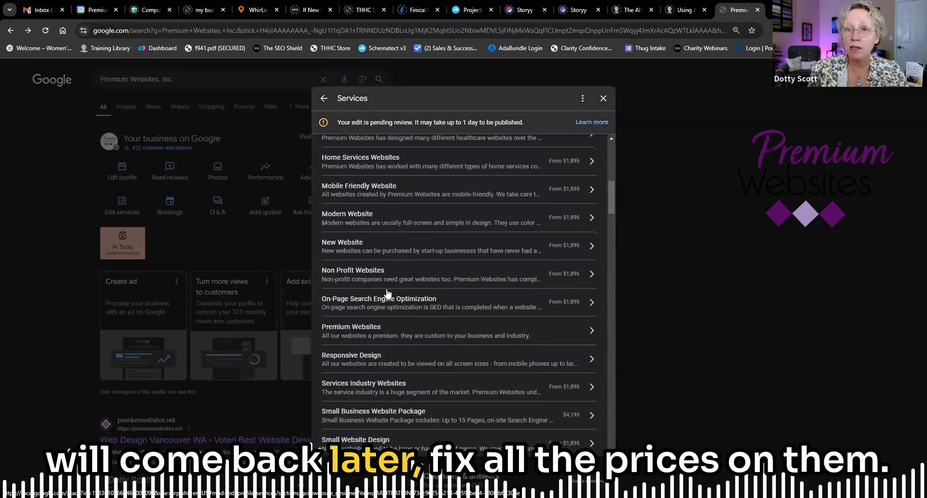
scroll(386, 292, "down", 6)
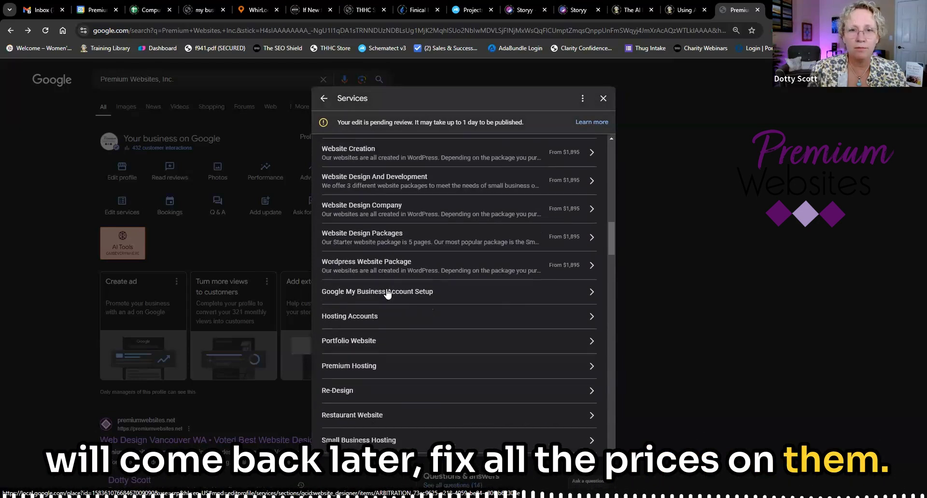
scroll(388, 294, "down", 1)
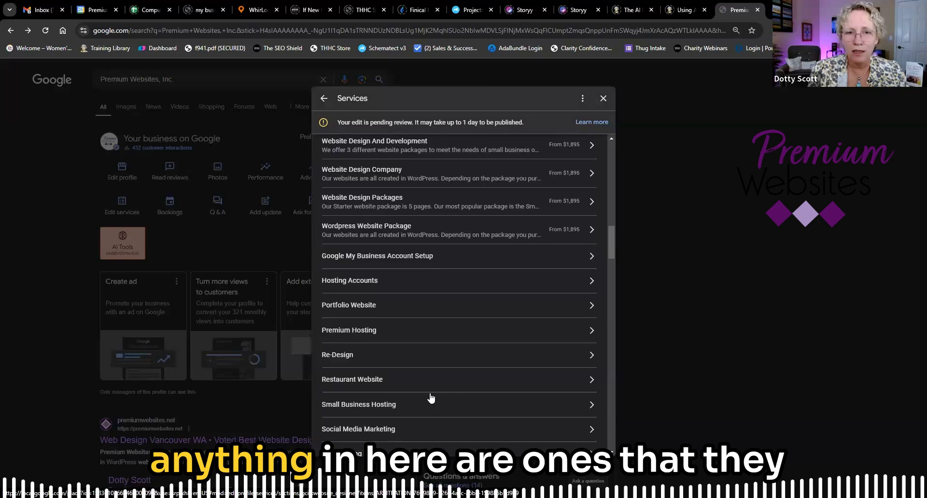
scroll(431, 398, "down", 3)
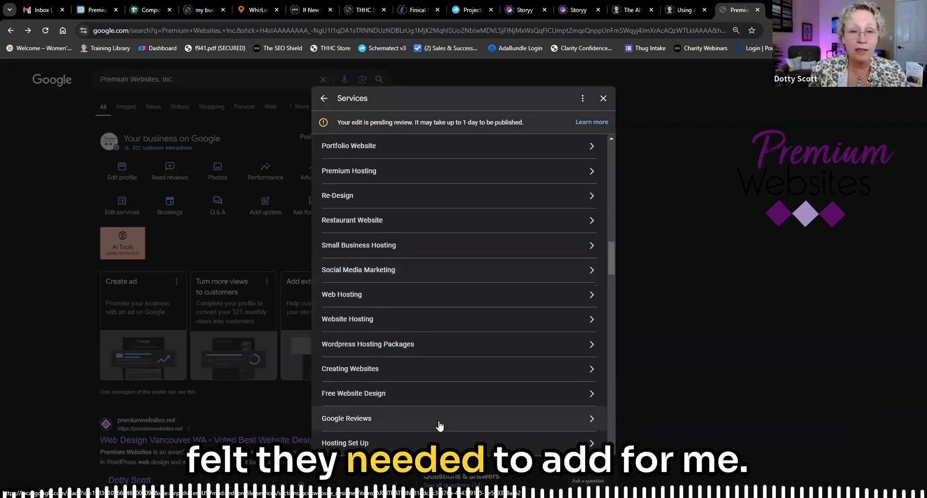
scroll(437, 423, "up", 5)
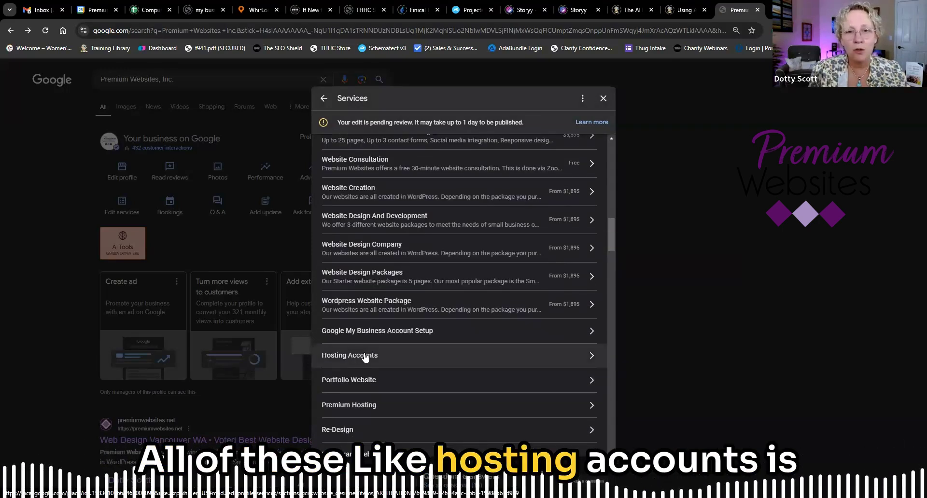
scroll(362, 358, "down", 4)
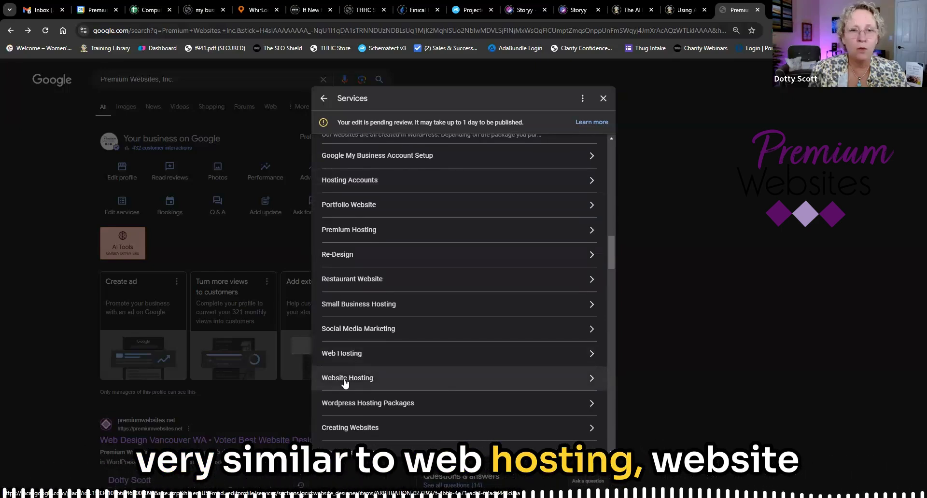
scroll(433, 392, "down", 3)
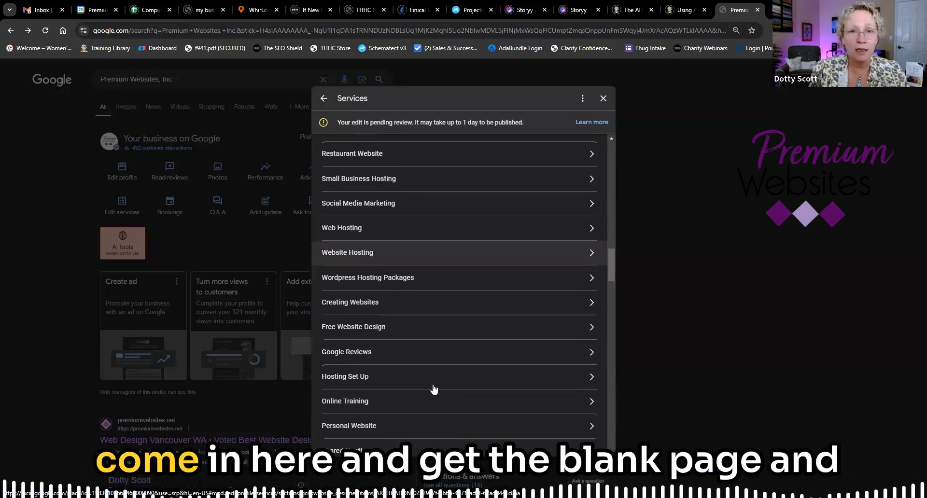
Step: Open the Website Hosting service's details to inspect its price and description fields, and save the form
left_click(370, 251)
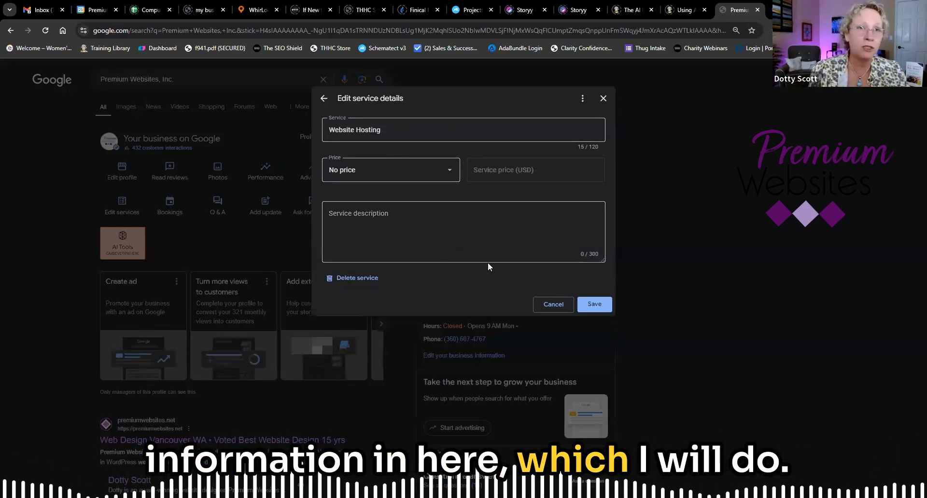
left_click(596, 306)
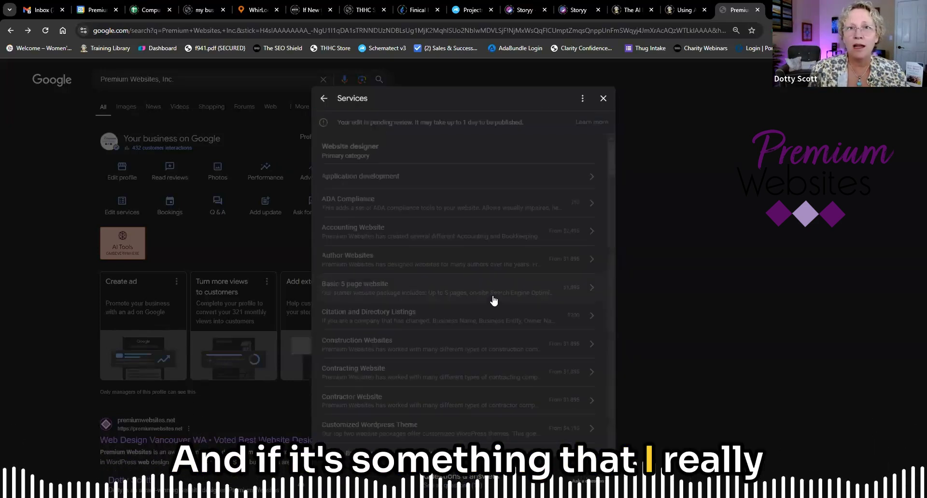
Step: Open the Premium Hosting service's details to view the option for deleting the service
scroll(495, 299, "down", 10)
scroll(515, 291, "down", 9)
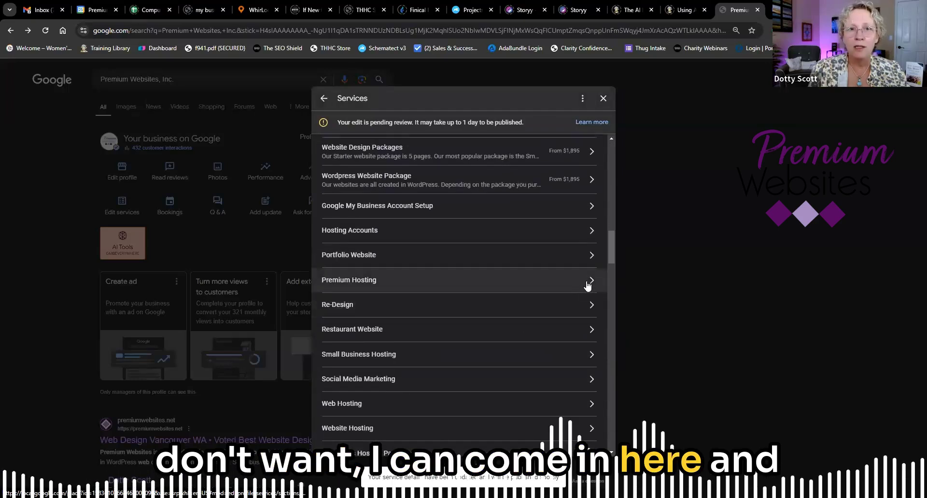
left_click(587, 282)
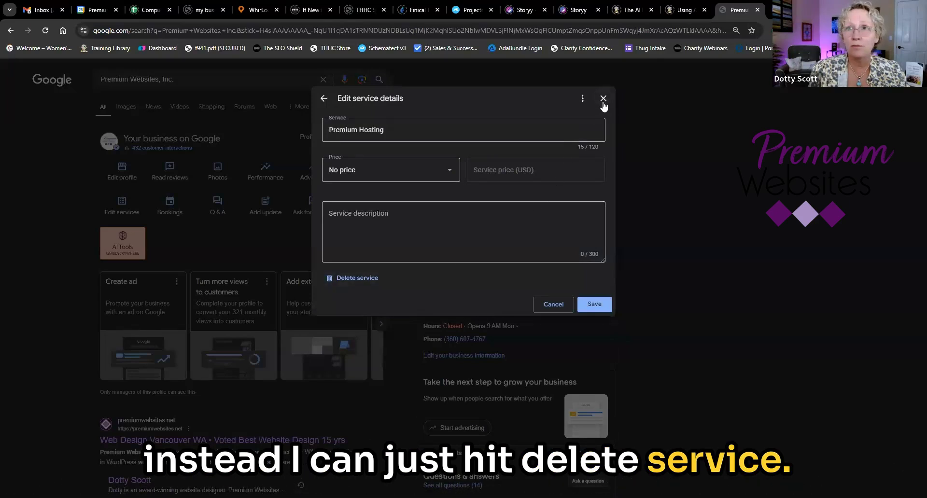
Step: Close the Premium Hosting details, reopen the profile's services list and check which of the listed services are actually offered
left_click(510, 328)
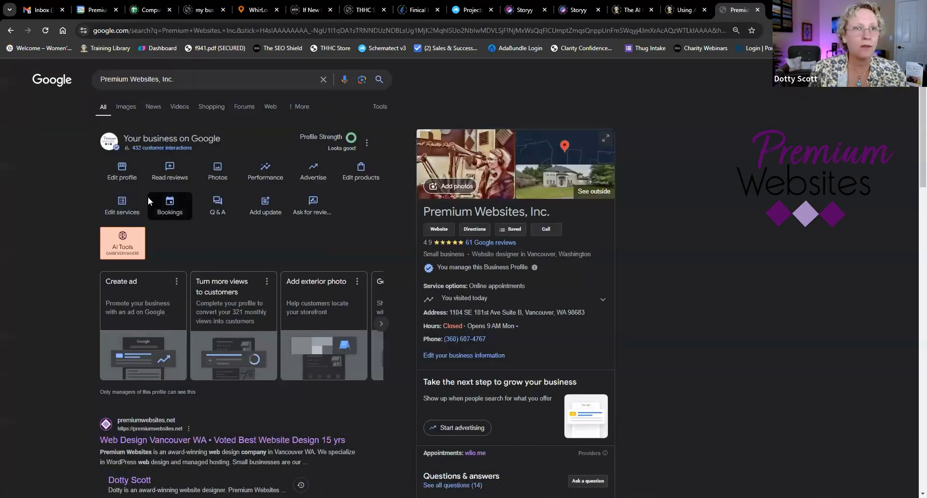
left_click(119, 204)
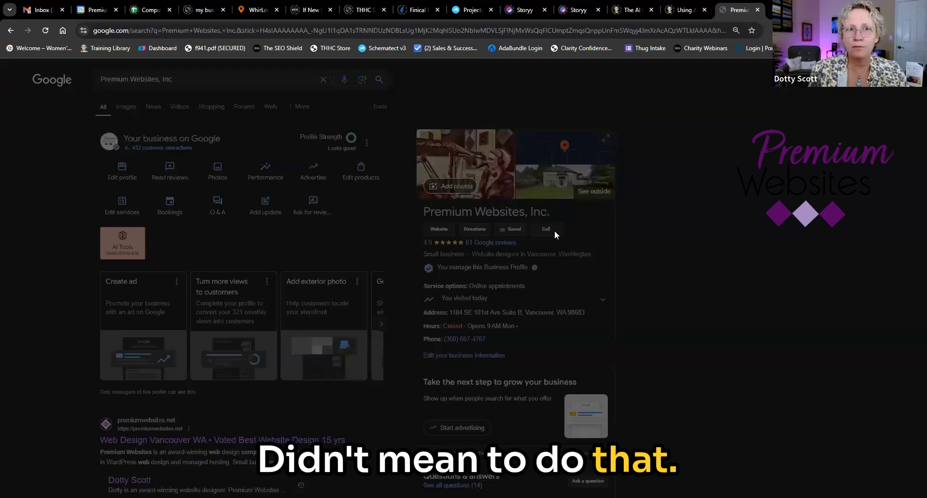
scroll(493, 253, "down", 5)
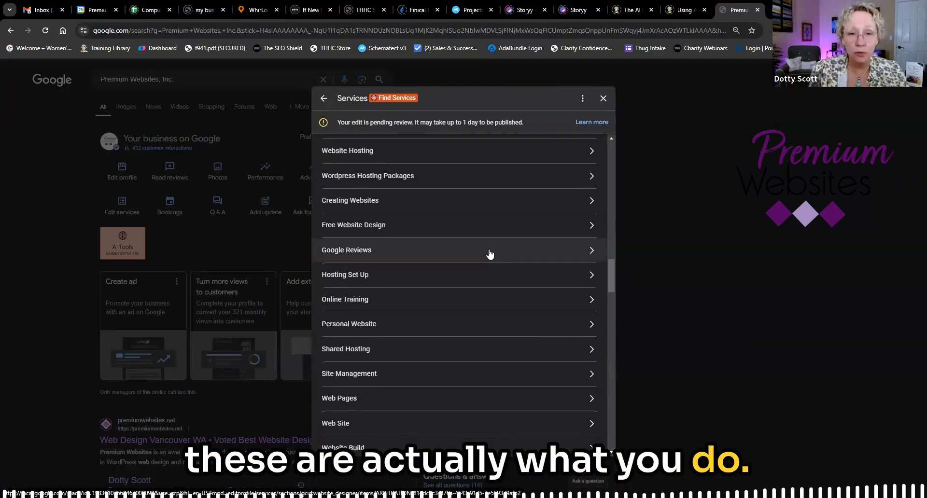
scroll(490, 253, "down", 7)
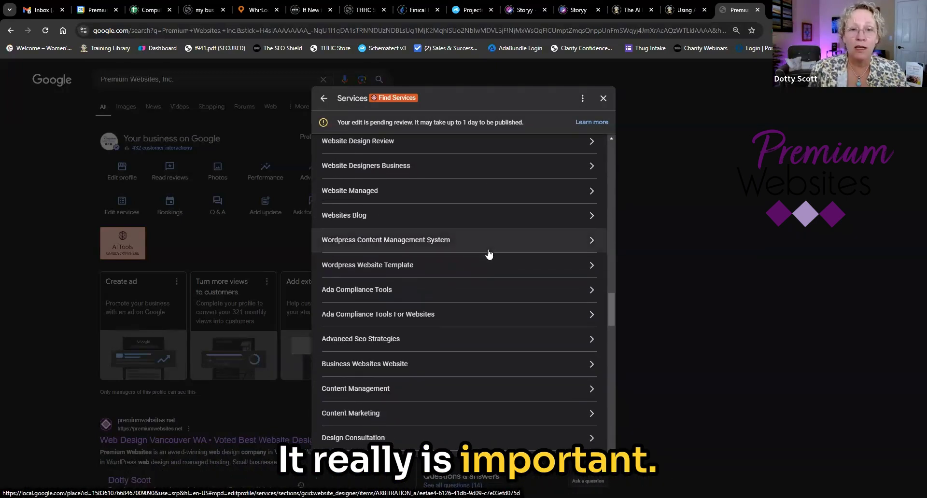
scroll(488, 253, "down", 10)
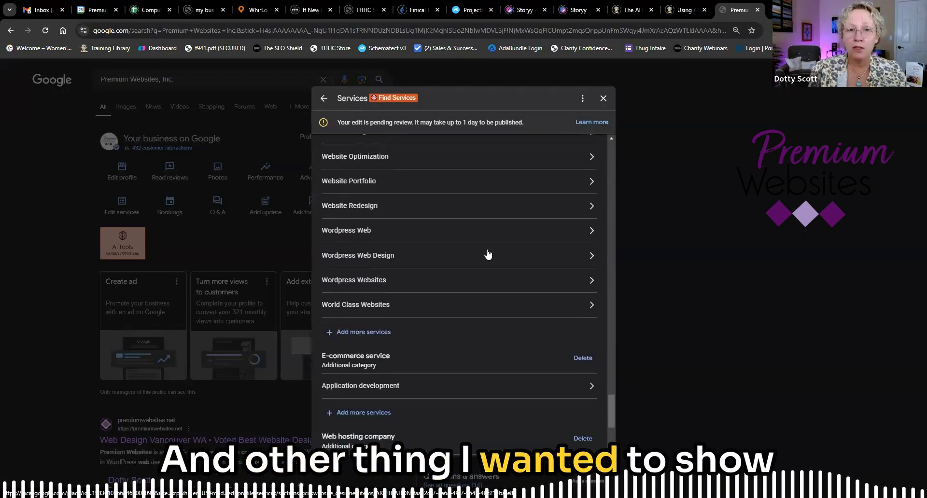
scroll(488, 253, "down", 1)
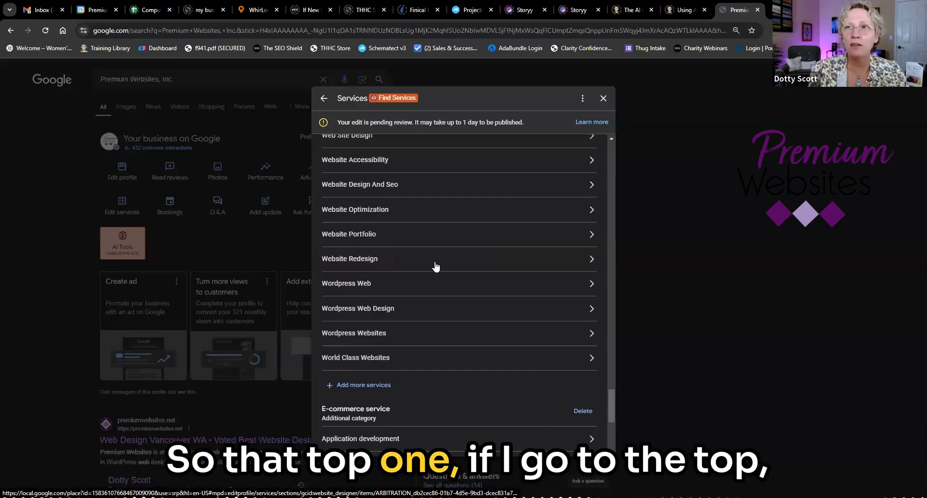
Step: Compare the services under the primary Website designer category with those grouped under the additional categories
scroll(363, 165, "up", 15)
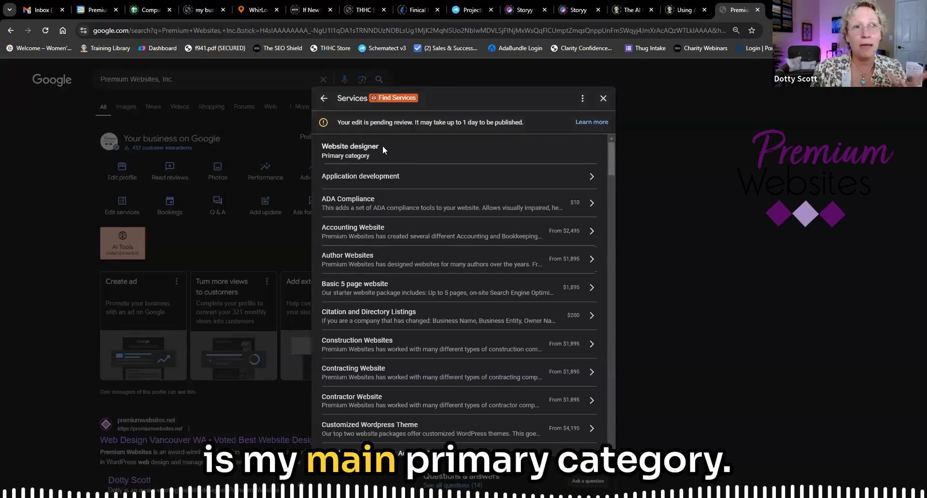
scroll(426, 189, "down", 7)
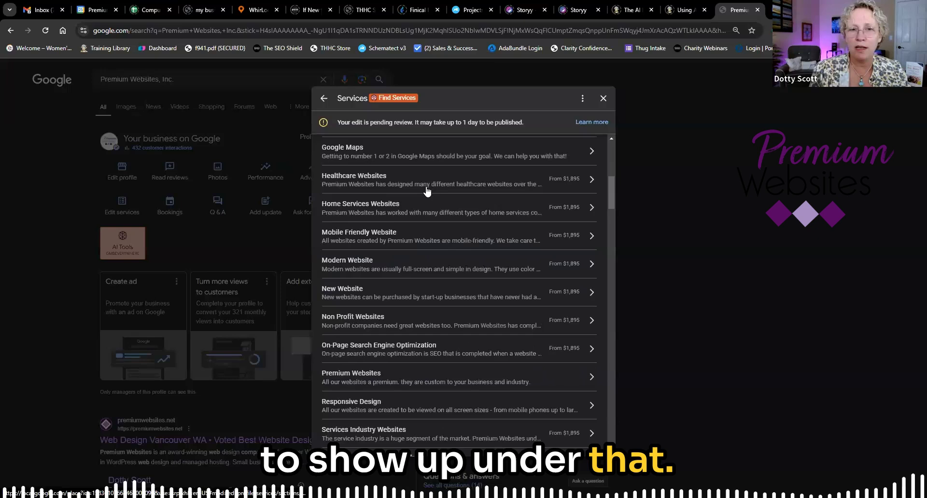
scroll(427, 191, "down", 5)
scroll(425, 193, "down", 10)
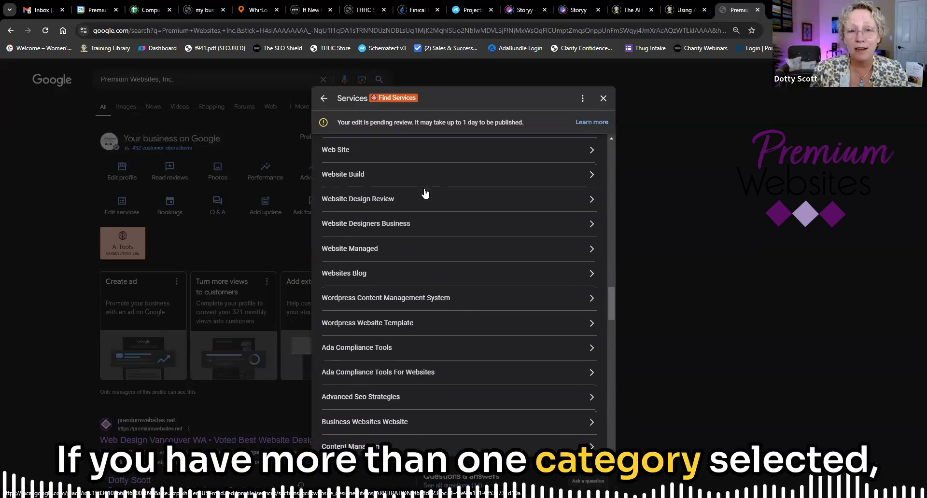
scroll(425, 194, "down", 10)
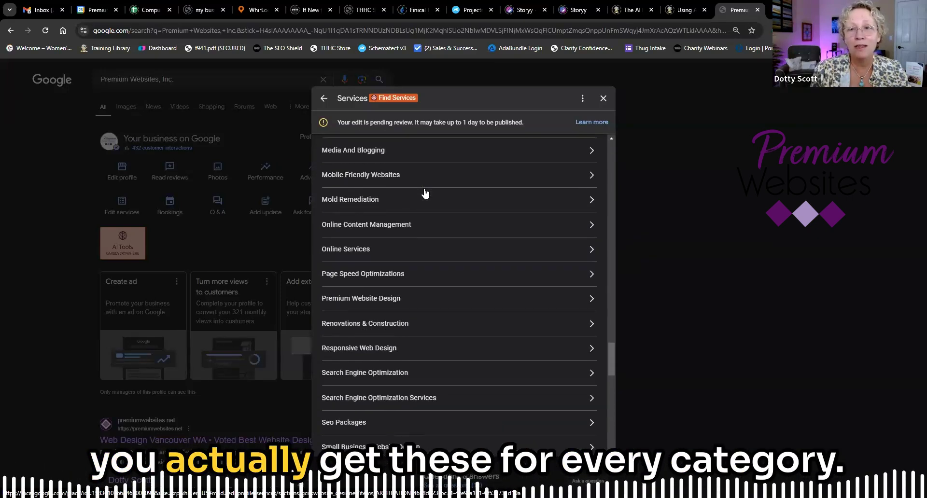
scroll(424, 193, "down", 7)
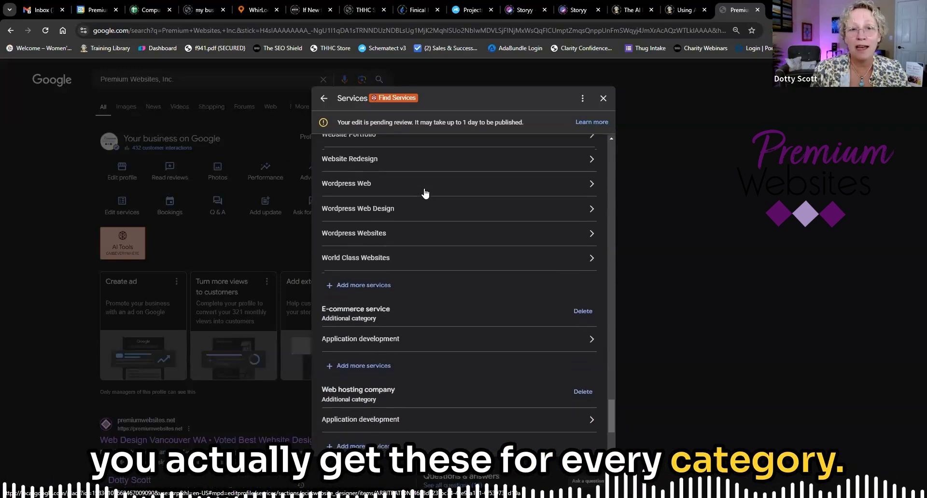
Step: Delete the additional category E-commerce service together with its services from the profile
scroll(425, 193, "down", 1)
scroll(400, 251, "up", 1)
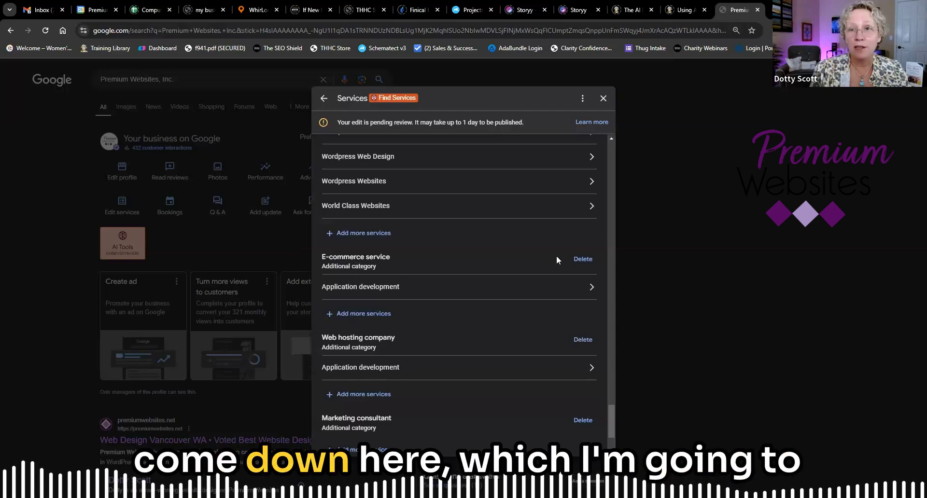
left_click(583, 260)
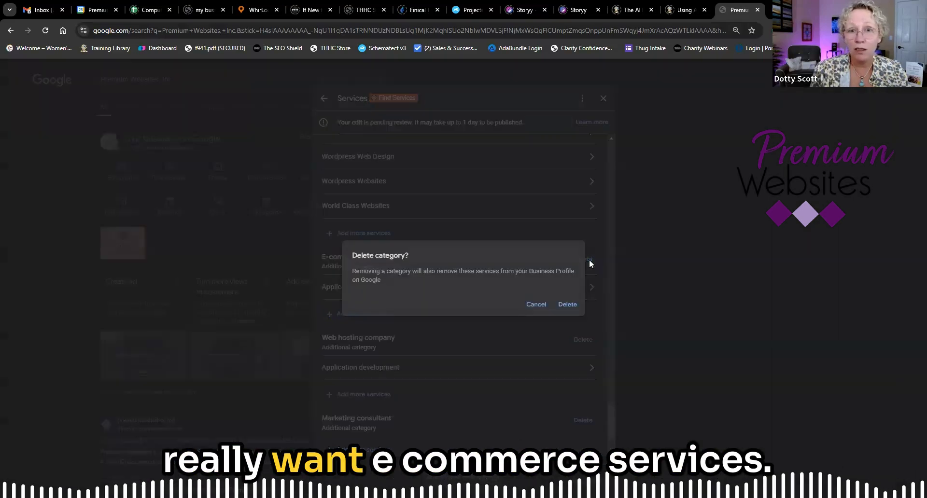
left_click(568, 305)
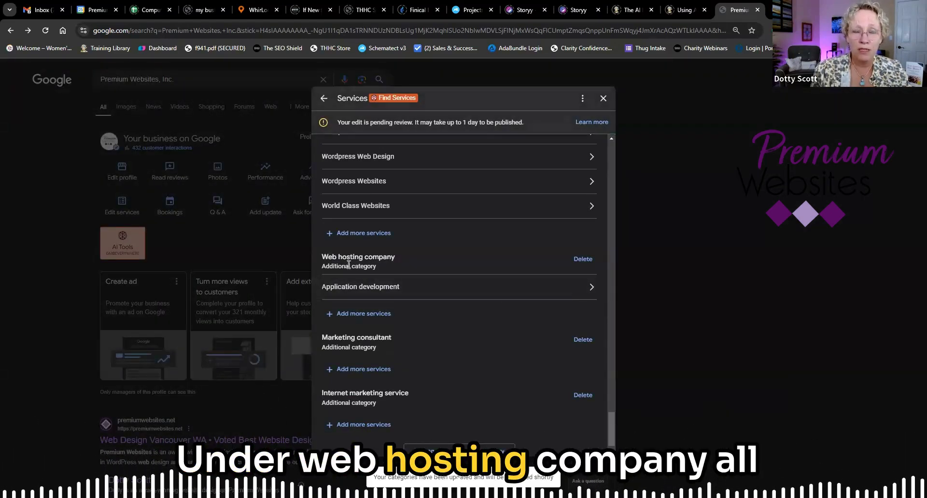
Step: Review the services under the Web hosting company category and the other additional categories, and close the services editor
scroll(394, 228, "up", 5)
scroll(367, 290, "down", 6)
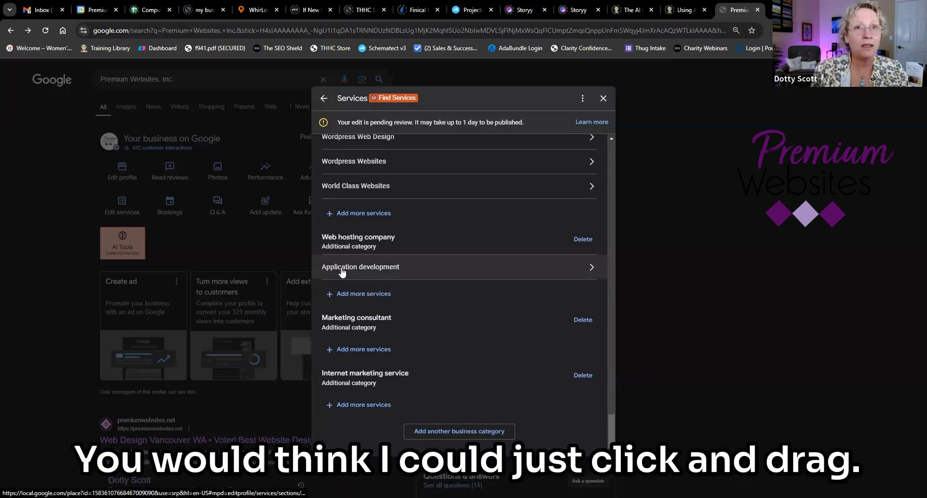
scroll(344, 266, "up", 2)
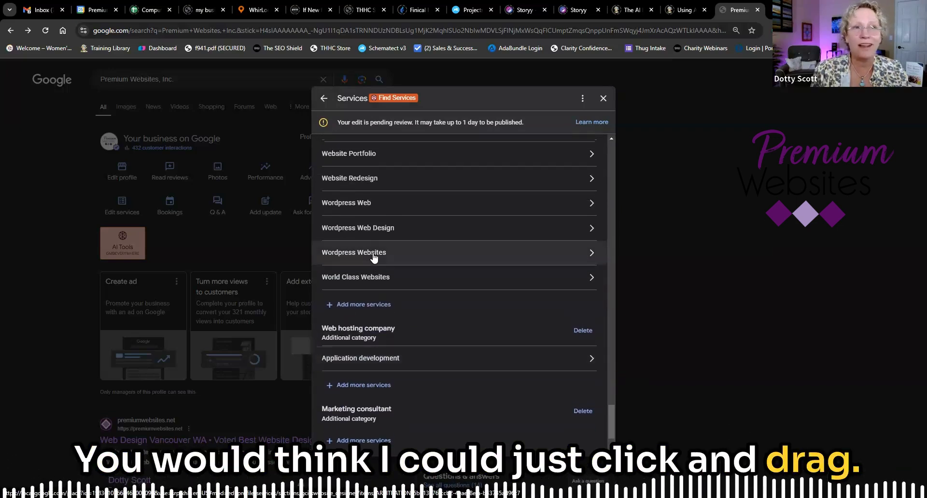
scroll(357, 261, "down", 2)
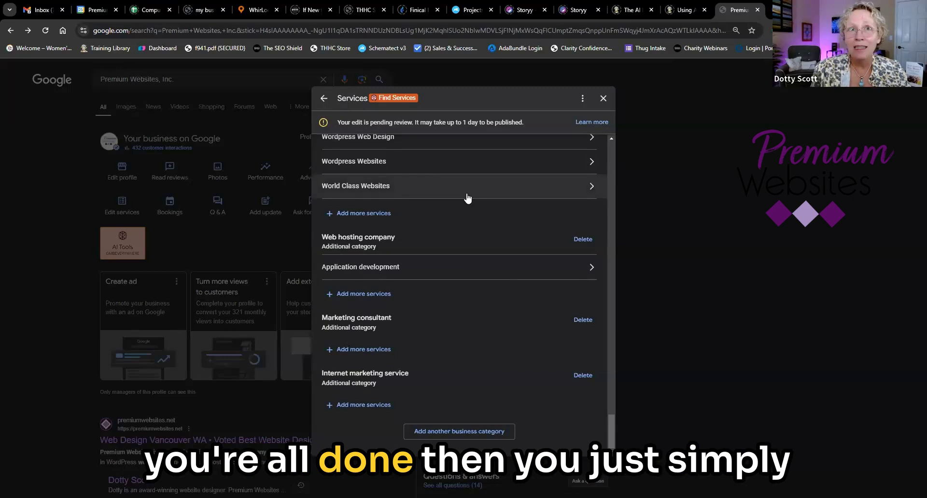
left_click(759, 86)
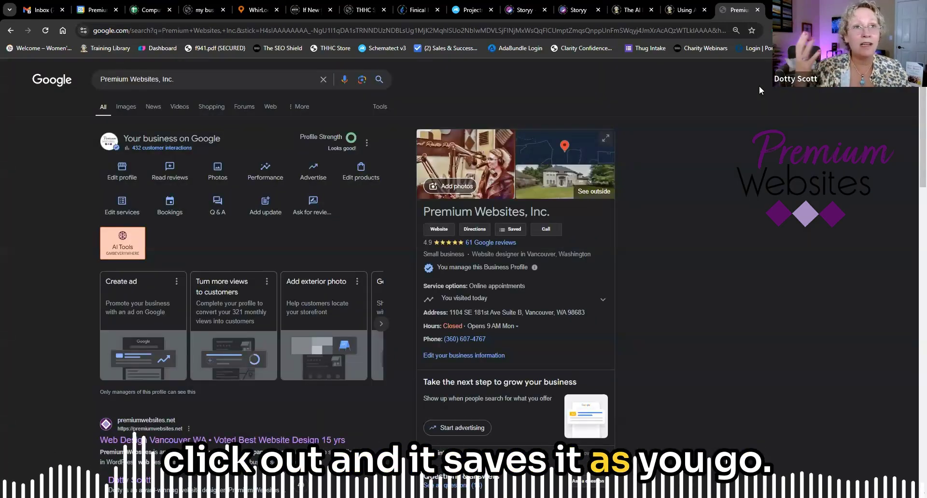